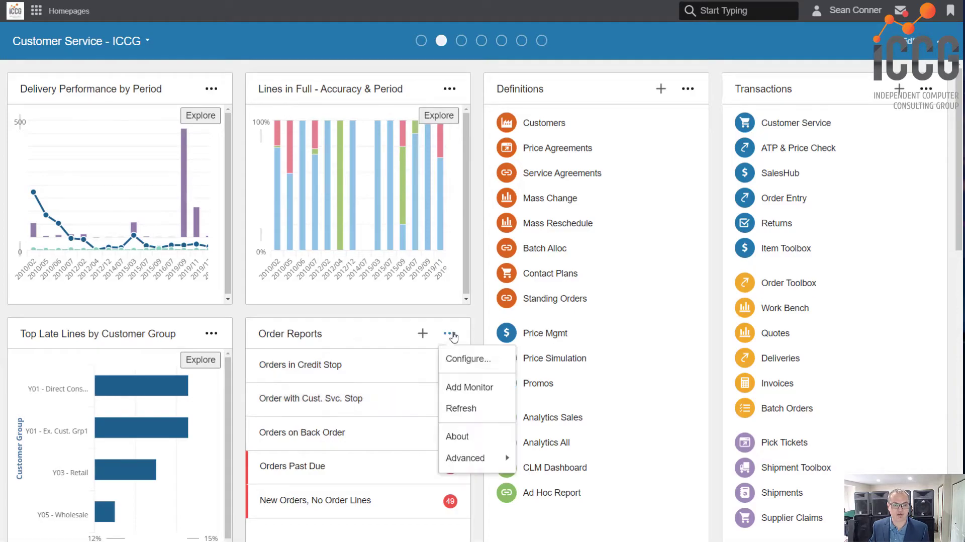
left_click(462, 360)
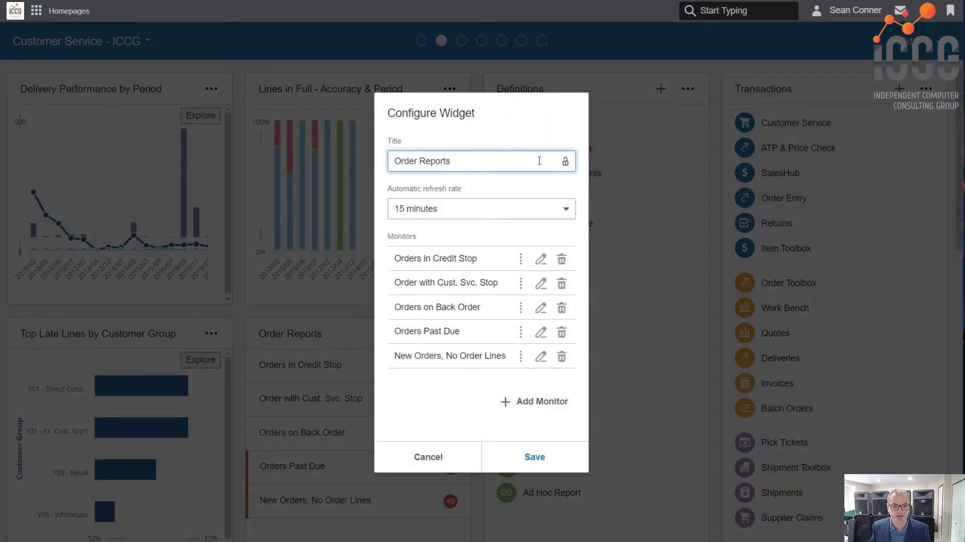
left_click(541, 259)
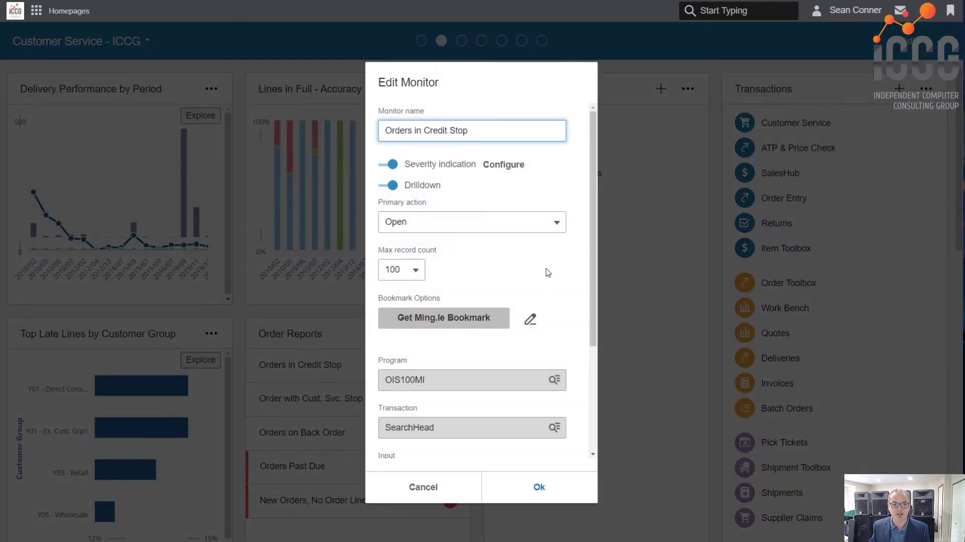
left_click(473, 319)
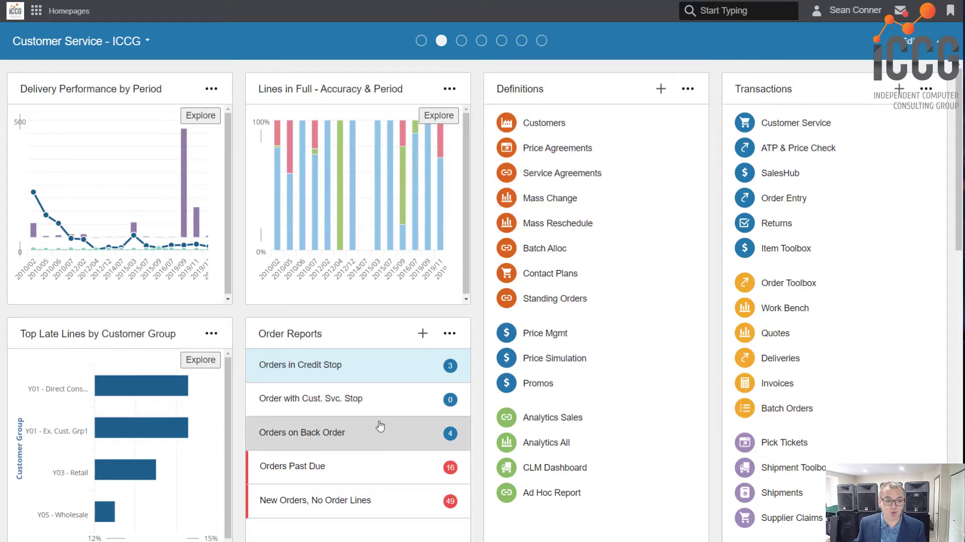
From Orders in Credit Stop (OIS300), open the Customer 4 Germany order in OIS100
left_click(370, 372)
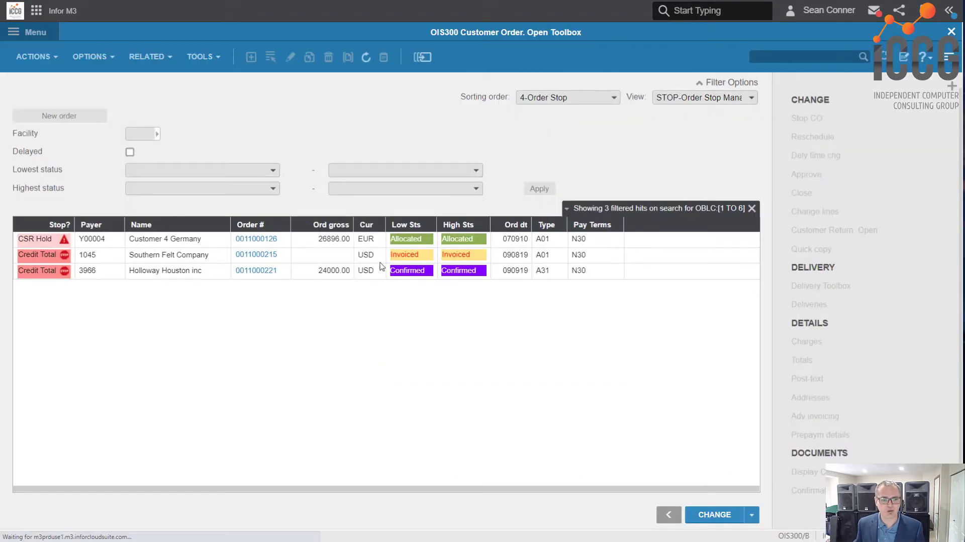
left_click(322, 242)
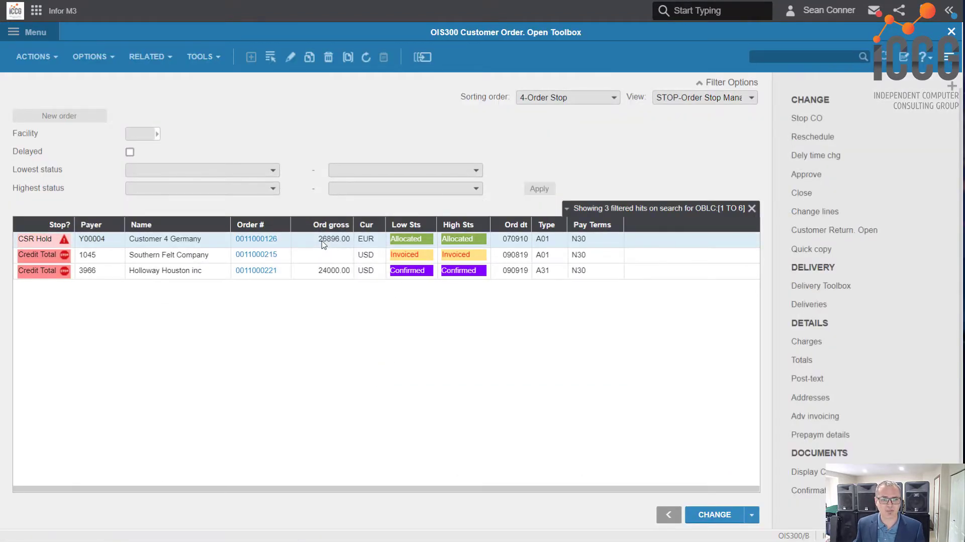
double_click(323, 242)
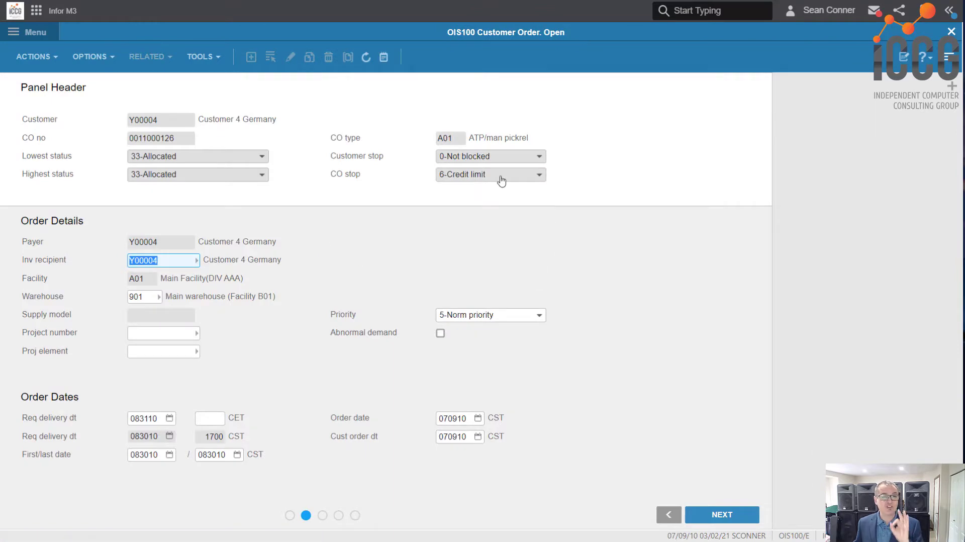
mouse_move(501, 179)
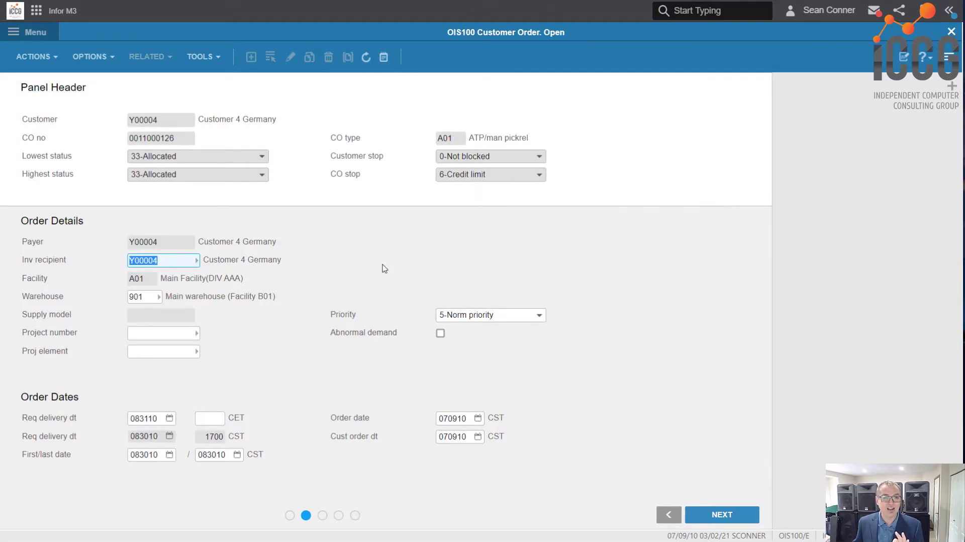
right_click(175, 330)
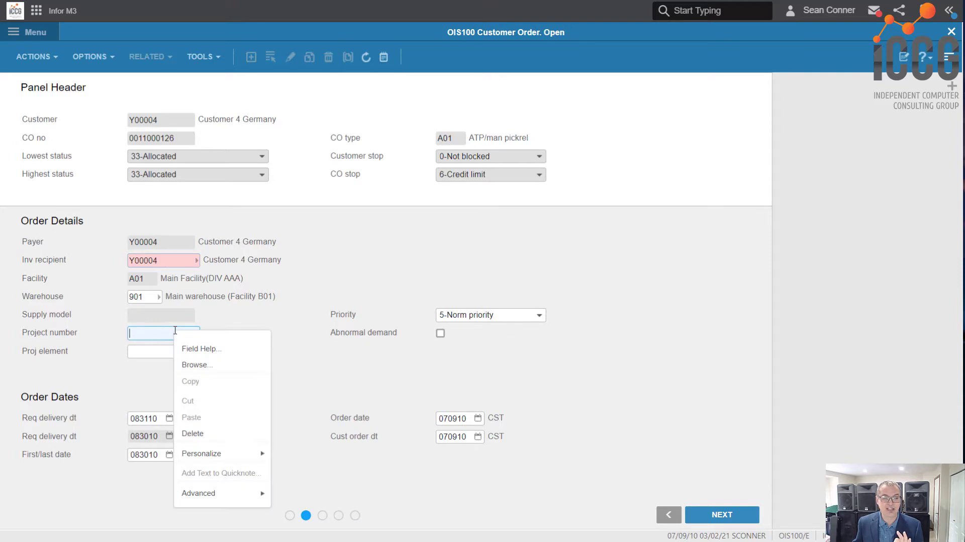
mouse_move(210, 496)
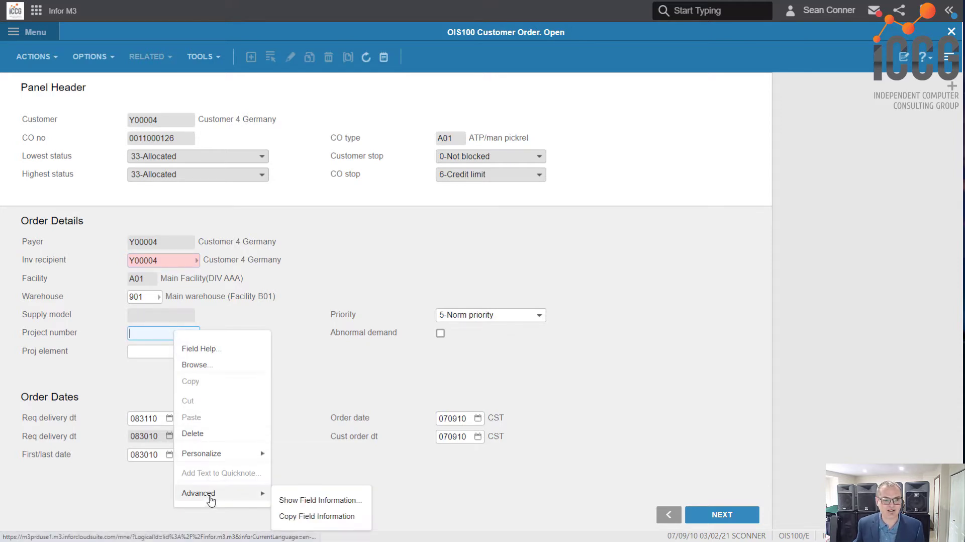
left_click(315, 500)
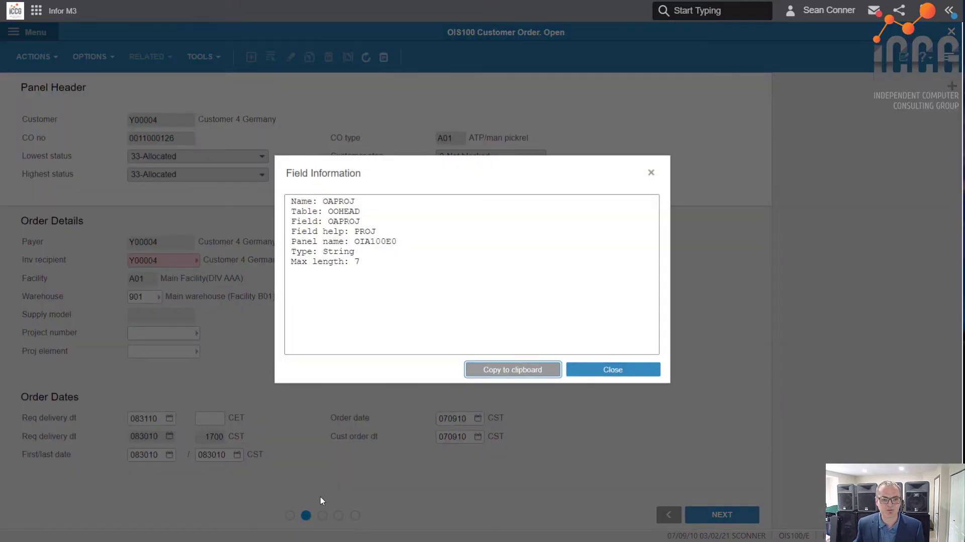
left_click_drag(361, 213, 342, 212)
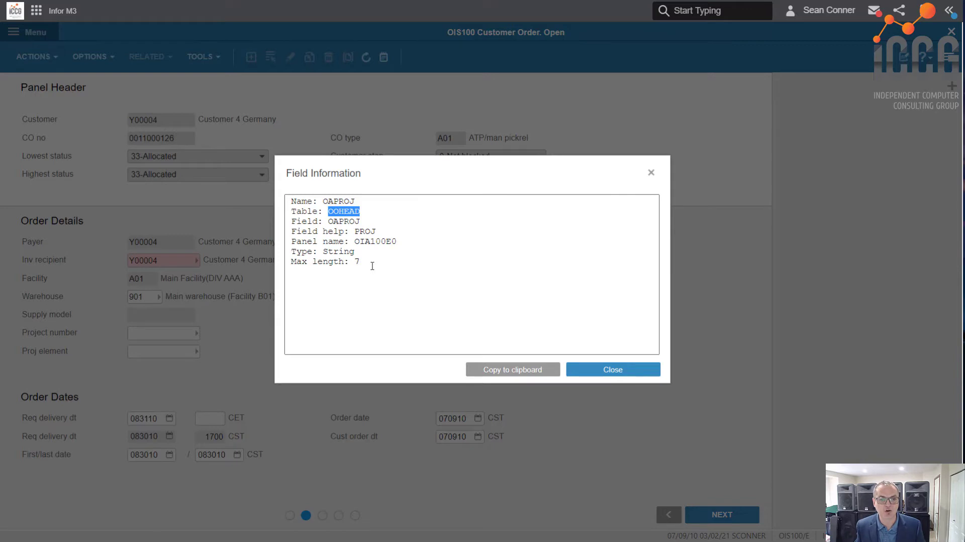
left_click(327, 220)
left_click_drag(337, 220, 339, 221)
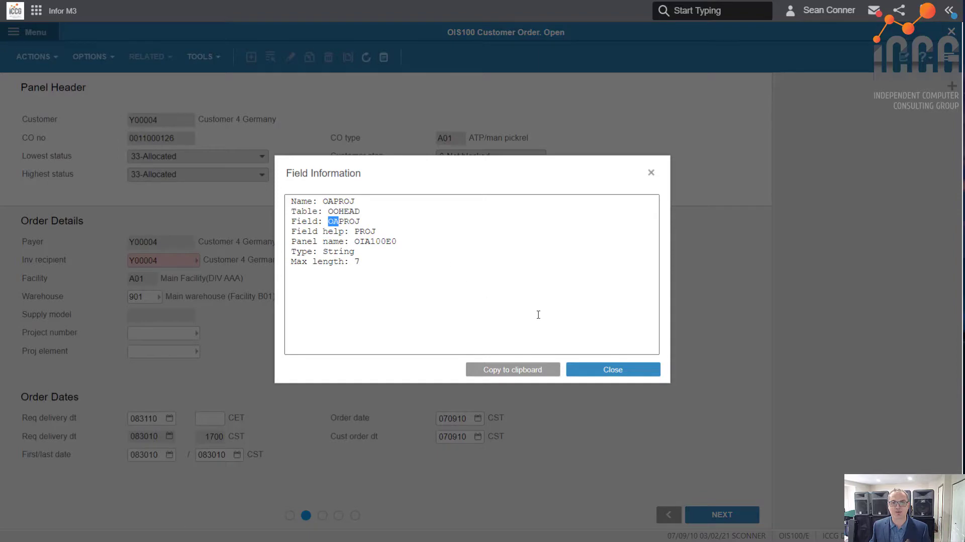
left_click(651, 173)
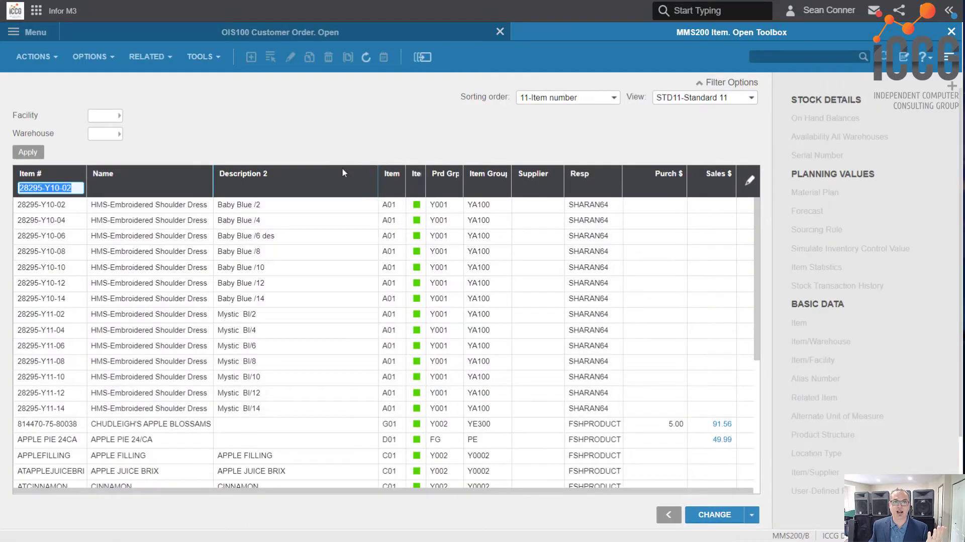
Open item 28295-Y10-02 from MMS200 in MMS001
left_click(313, 205)
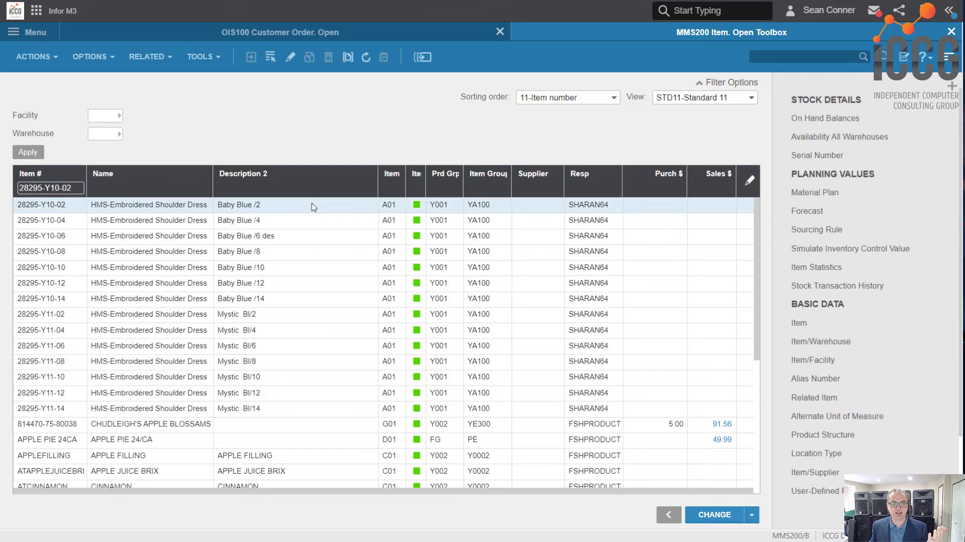
double_click(313, 206)
Show the technical field information for the Product line field
left_click(451, 352)
right_click(450, 351)
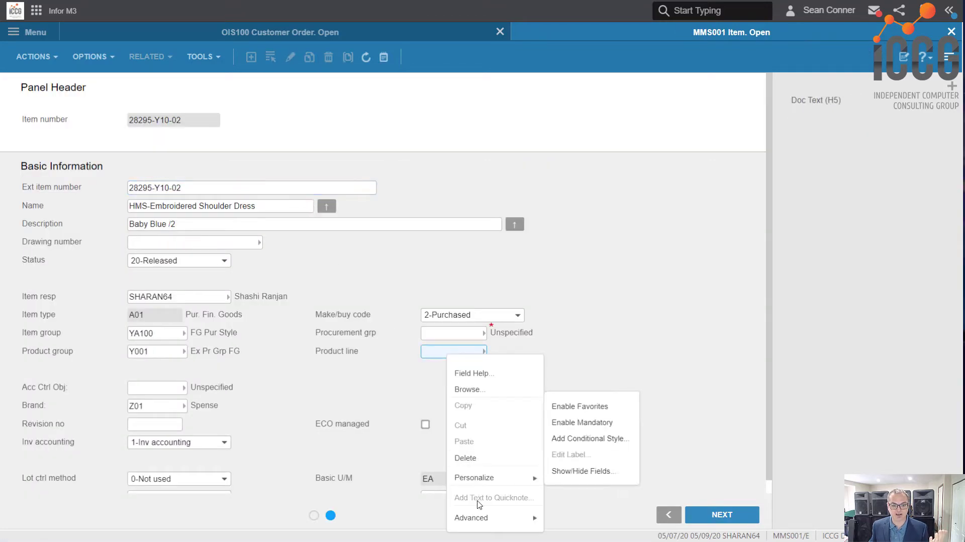
mouse_move(486, 518)
left_click(588, 498)
left_click(335, 221)
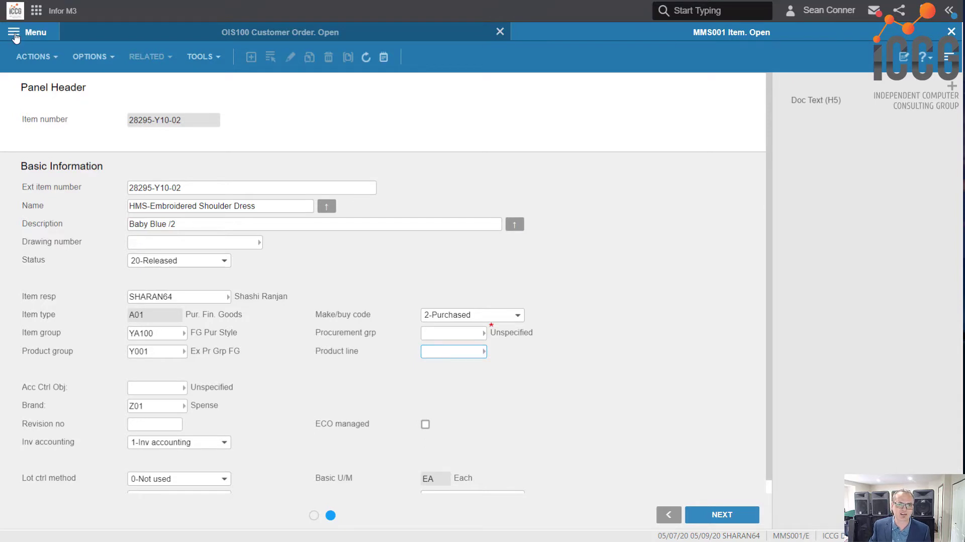
Expand Administration Tools in the main menu to reach M3 Metadata Publisher
left_click(14, 33)
scroll(204, 345, "down", 1)
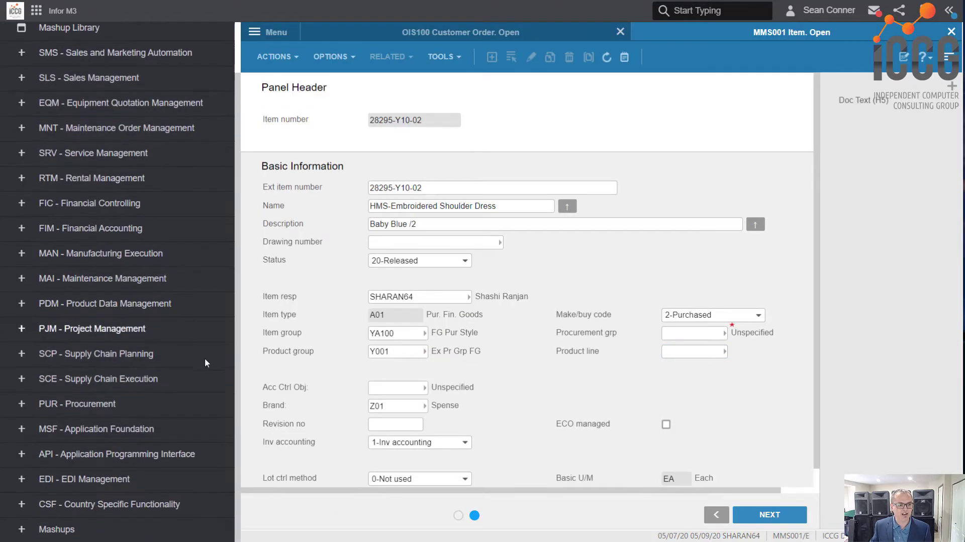
left_click(143, 402)
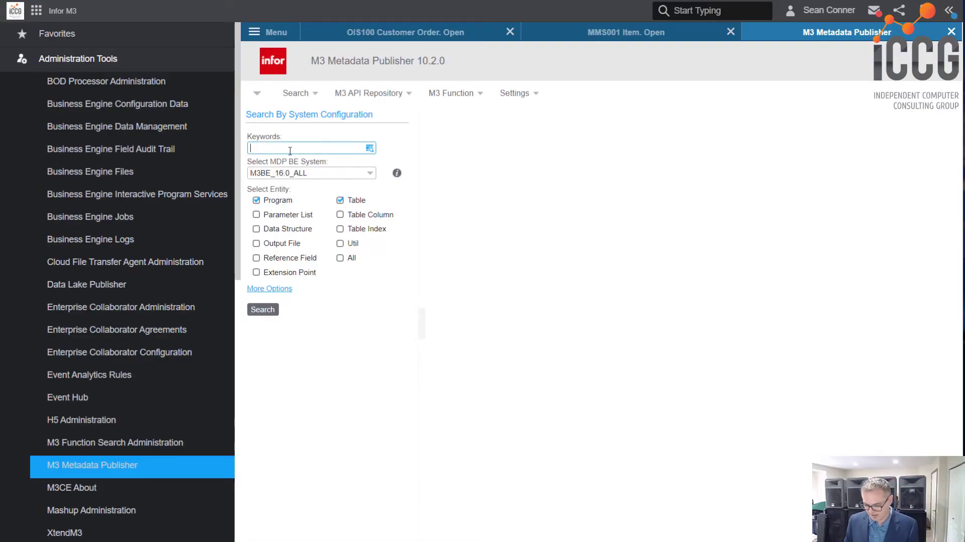
Search Metadata Publisher for OIS300 and review its 27 tables used, including OOHEAD
type("300")
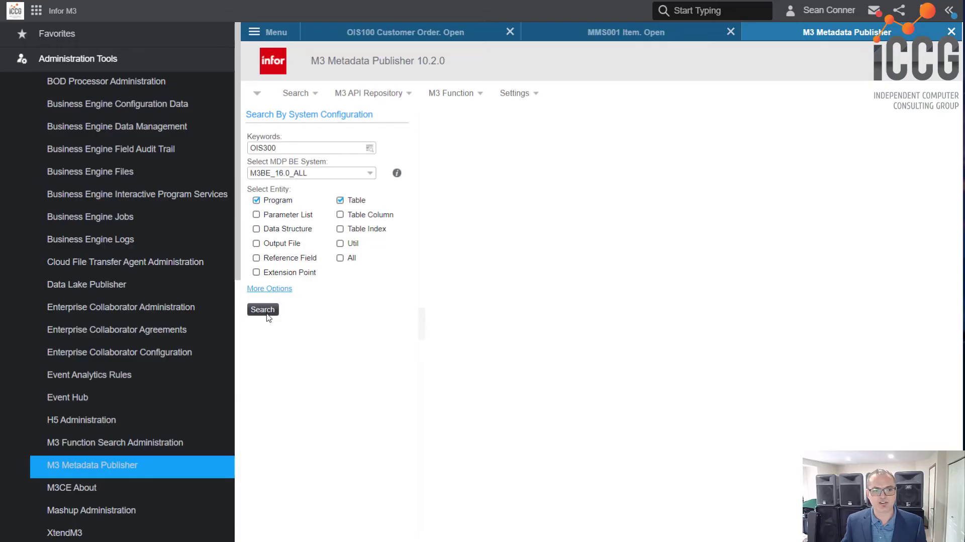
left_click(262, 310)
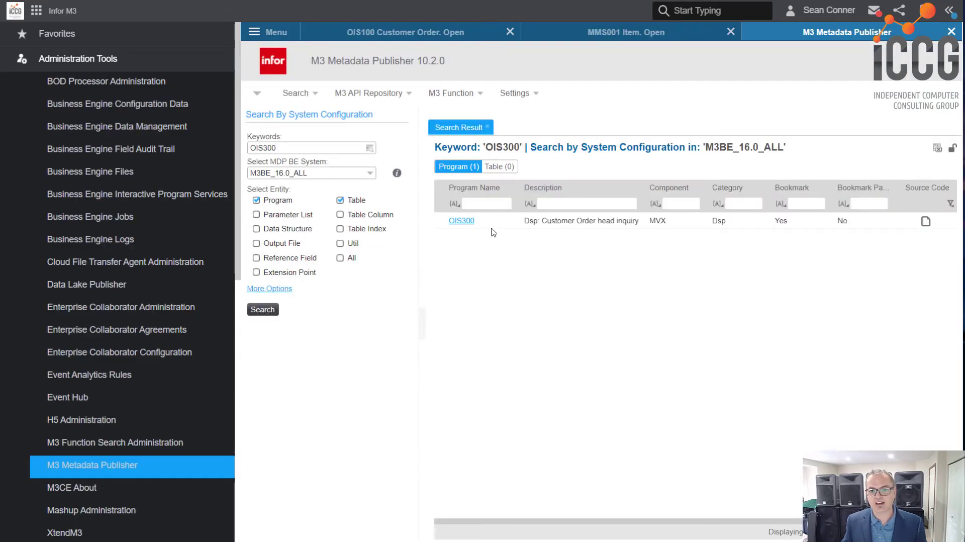
left_click(464, 222)
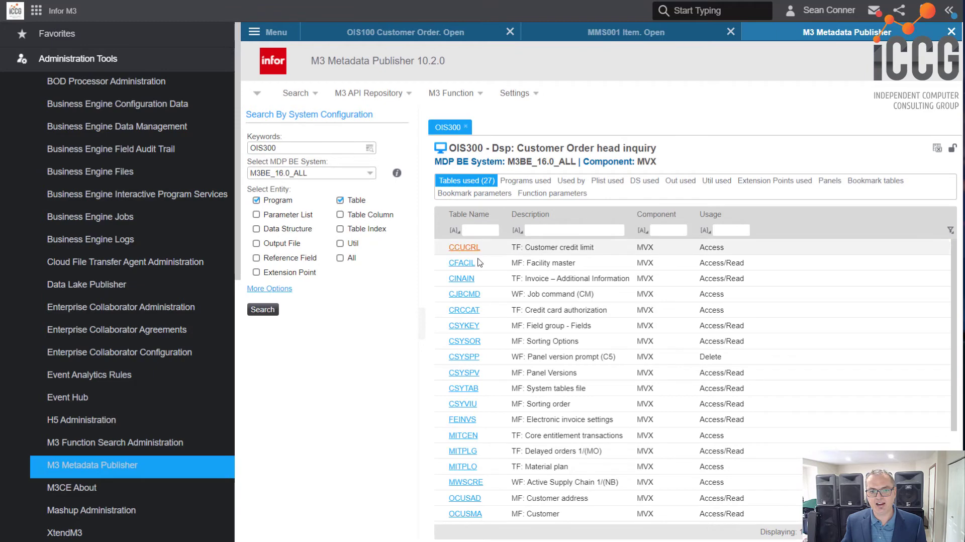
scroll(492, 312, "down", 3)
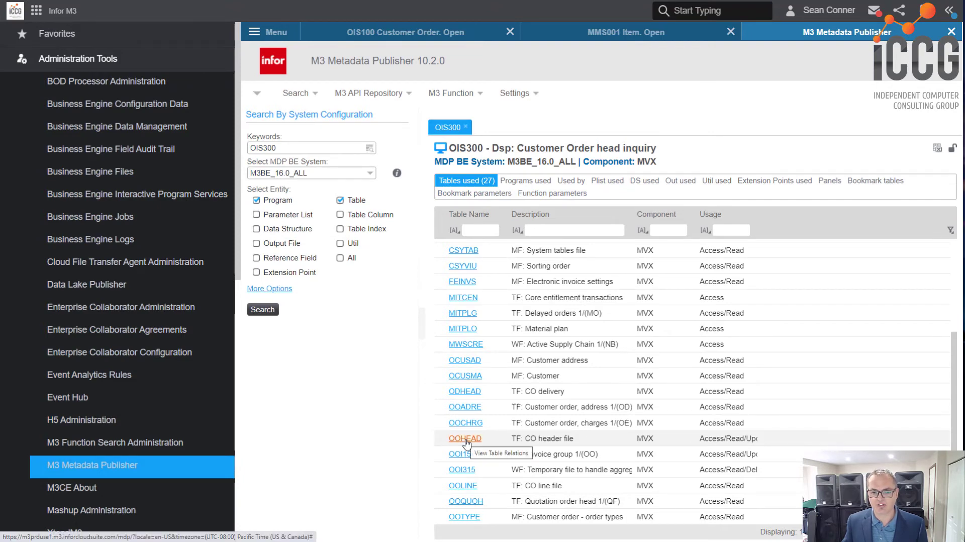
scroll(653, 432, "up", 3)
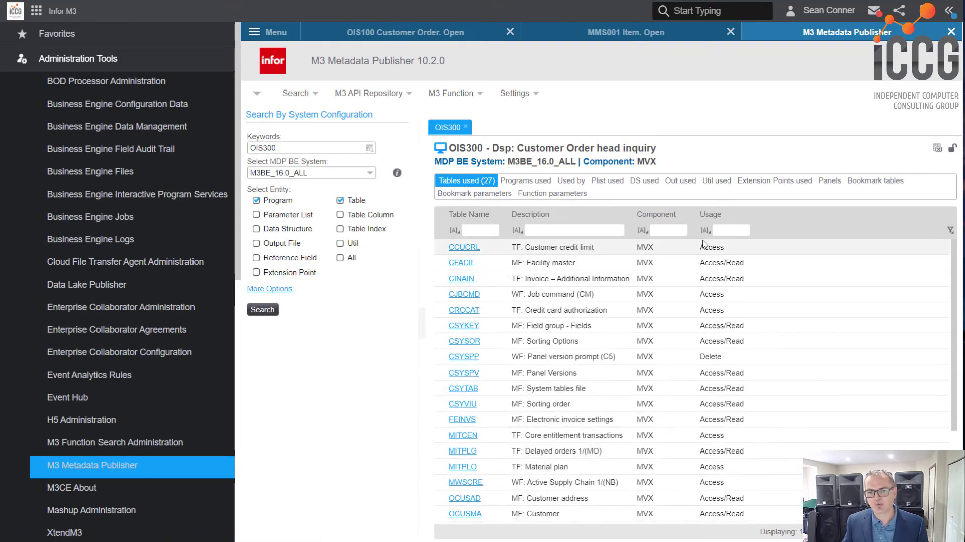
scroll(658, 450, "down", 3)
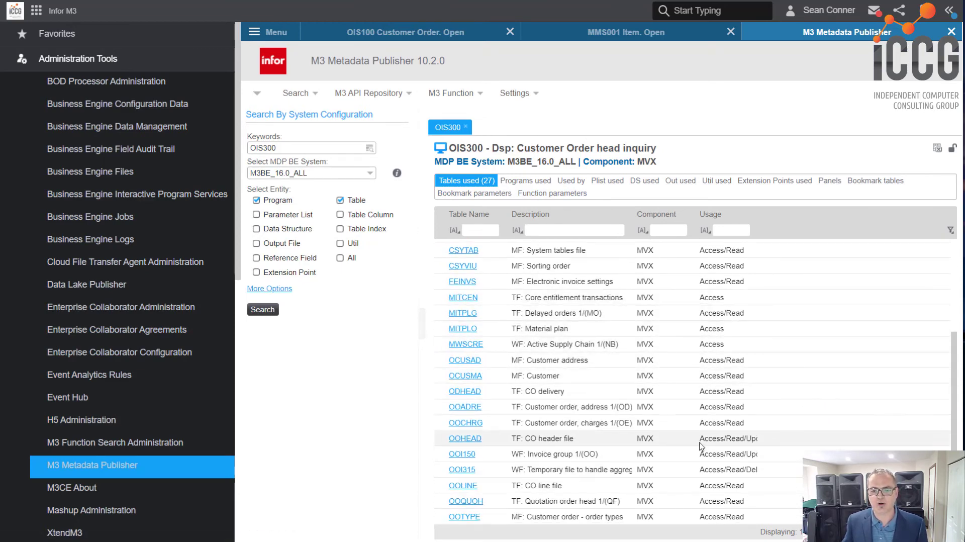
Open the OOHEAD CO header file table and browse its 136 columns
left_click(465, 439)
scroll(483, 417, "down", 10)
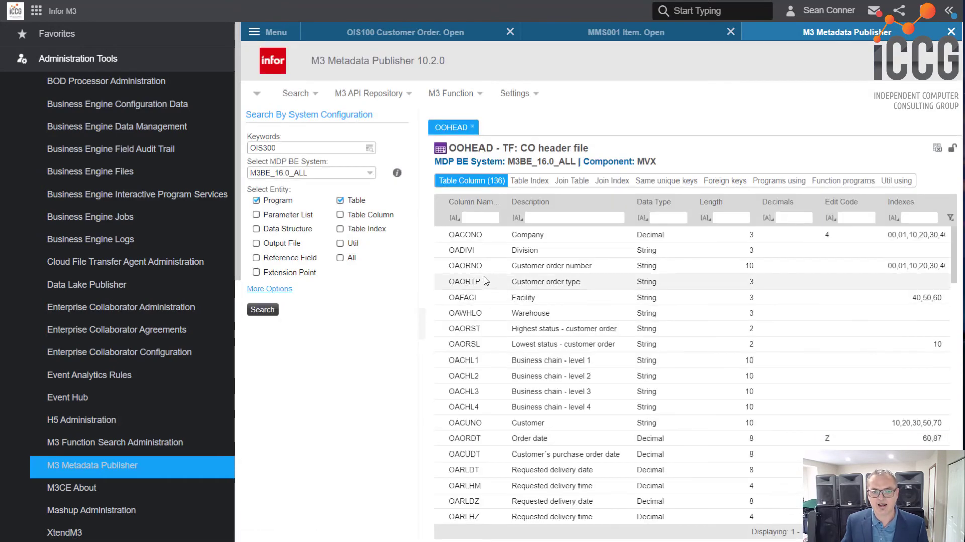
scroll(507, 387, "down", 10)
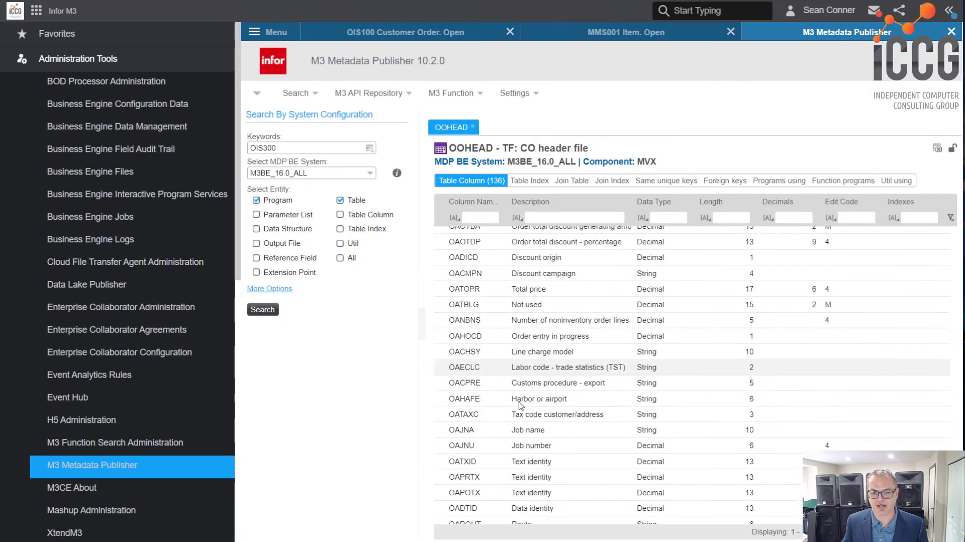
scroll(527, 421, "up", 6)
scroll(528, 421, "up", 15)
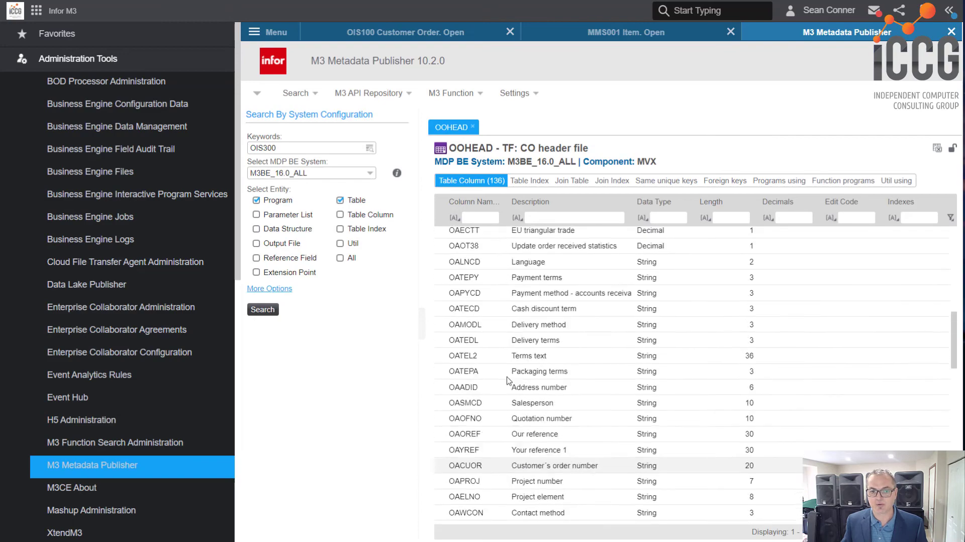